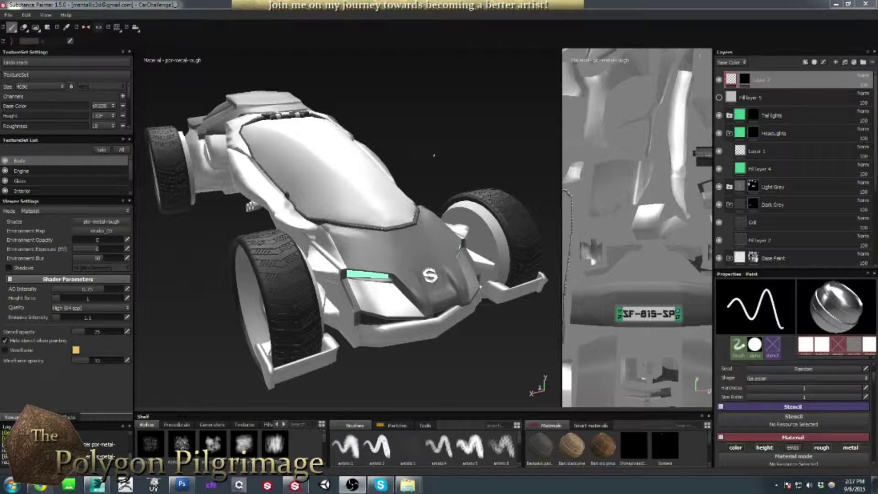
# - Orbit the car to the side body panel beside the front wheel and exhaust pipes
pyautogui.keyDown('alt'); pyautogui.moveTo(430, 155); pyautogui.dragTo(343, 283); pyautogui.keyUp('alt')
pyautogui.keyDown('alt'); pyautogui.moveTo(470, 216); pyautogui.dragTo(352, 213); pyautogui.keyUp('alt')
pyautogui.keyDown('alt'); pyautogui.moveTo(368, 246); pyautogui.dragTo(371, 200); pyautogui.keyUp('alt')
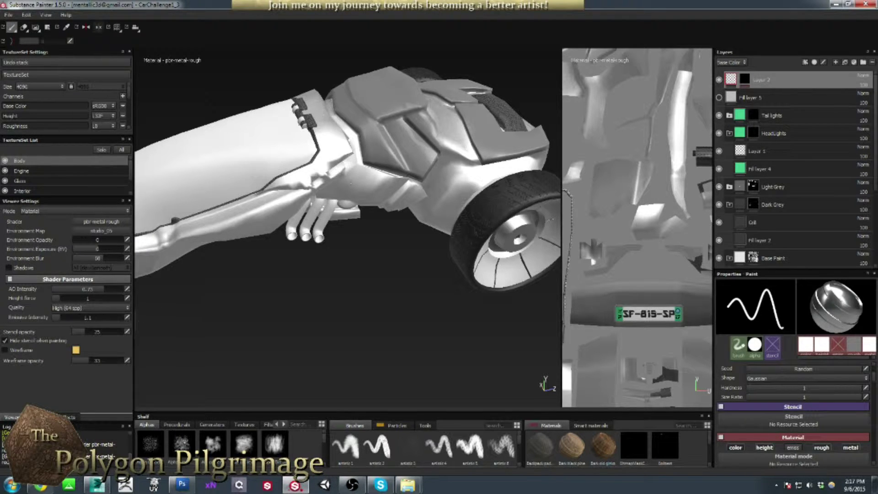
# - Show the mesh wireframe, orbit close on the side body panels, and enlarge the brush
pyautogui.click(5, 350)
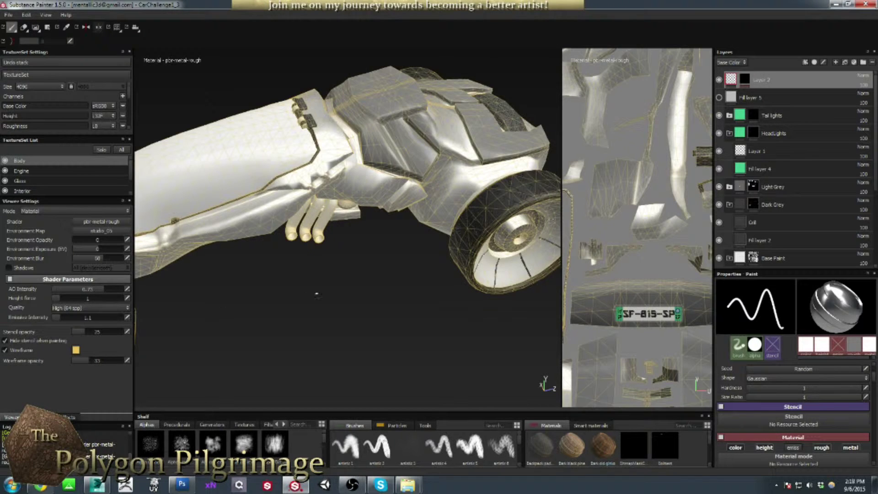
pyautogui.keyDown('alt'); pyautogui.moveTo(317, 294); pyautogui.dragTo(316, 237); pyautogui.keyUp('alt')
pyautogui.keyDown('alt'); pyautogui.moveTo(374, 238); pyautogui.dragTo(382, 256); pyautogui.keyUp('alt')
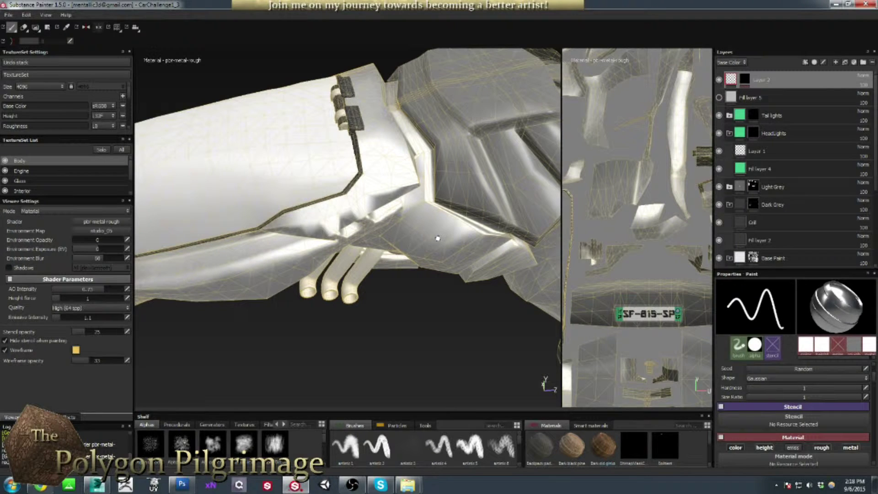
pyautogui.keyDown('alt'); pyautogui.moveTo(428, 226); pyautogui.dragTo(460, 260); pyautogui.keyUp('alt')
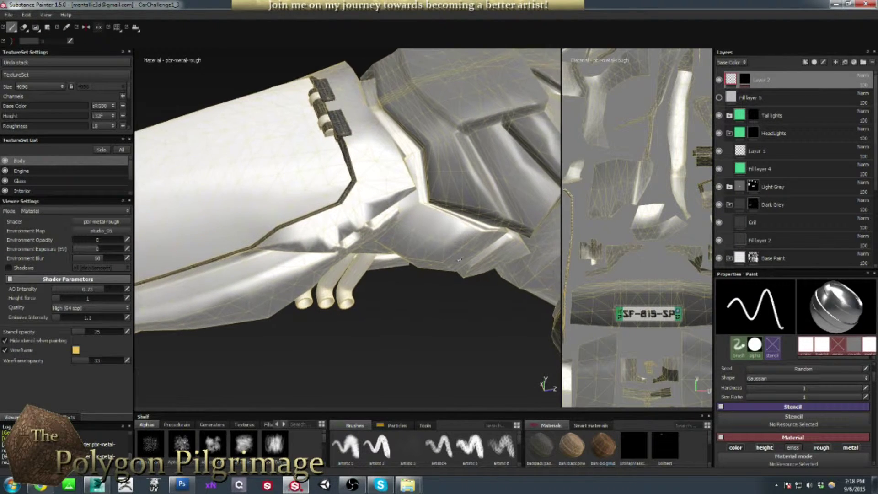
pyautogui.keyDown('ctrl'); pyautogui.moveTo(450, 233); pyautogui.dragTo(425, 236, button='right'); pyautogui.keyUp('ctrl')
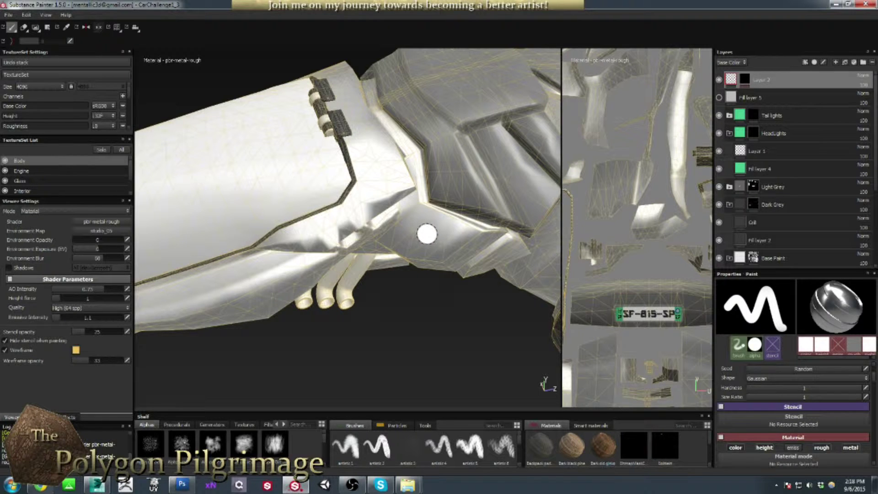
# - Delete the old Layer 2 and add a fresh empty paint layer on top
pyautogui.click(873, 66)
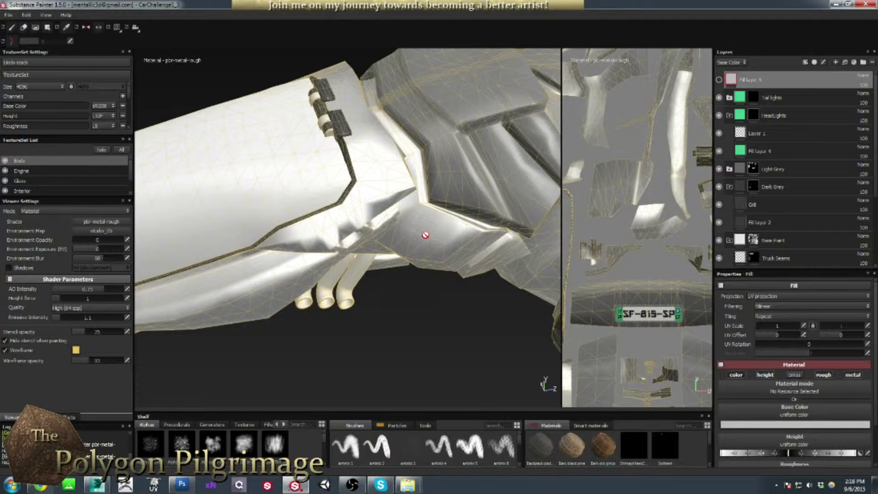
pyautogui.keyDown('alt'); pyautogui.moveTo(429, 291); pyautogui.dragTo(484, 297); pyautogui.keyUp('alt')
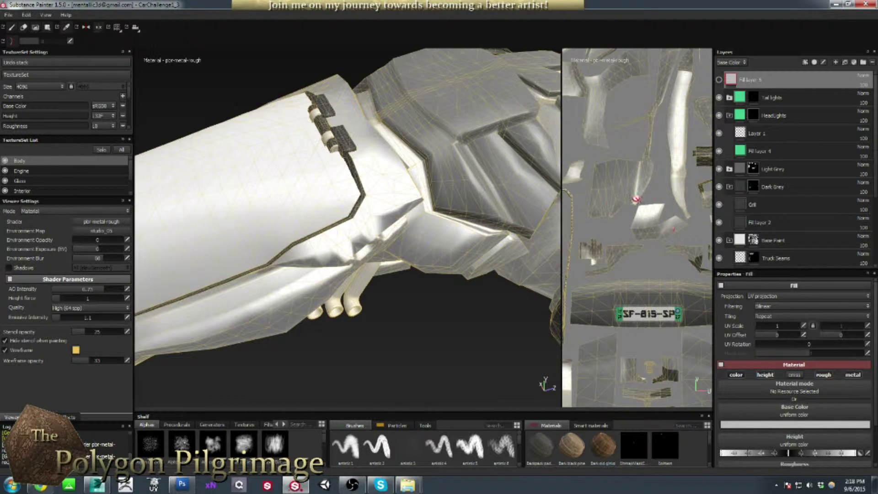
pyautogui.scroll(-5, 636, 199)
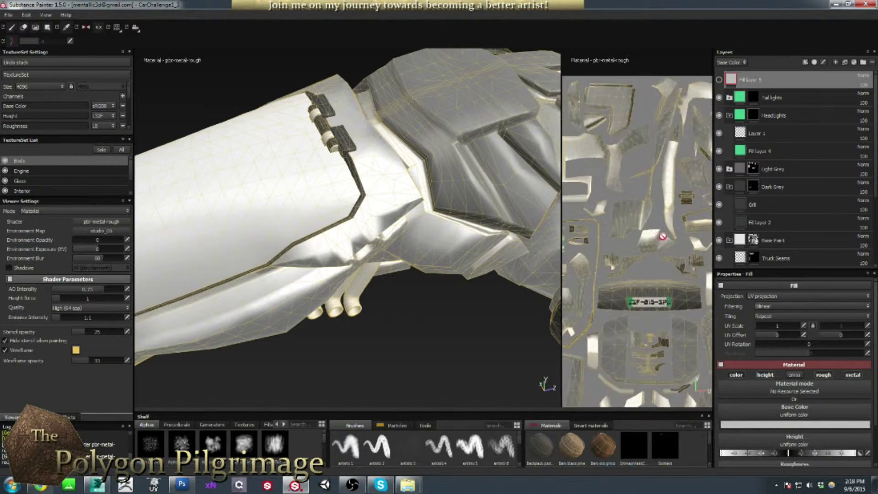
pyautogui.scroll(8, 663, 237)
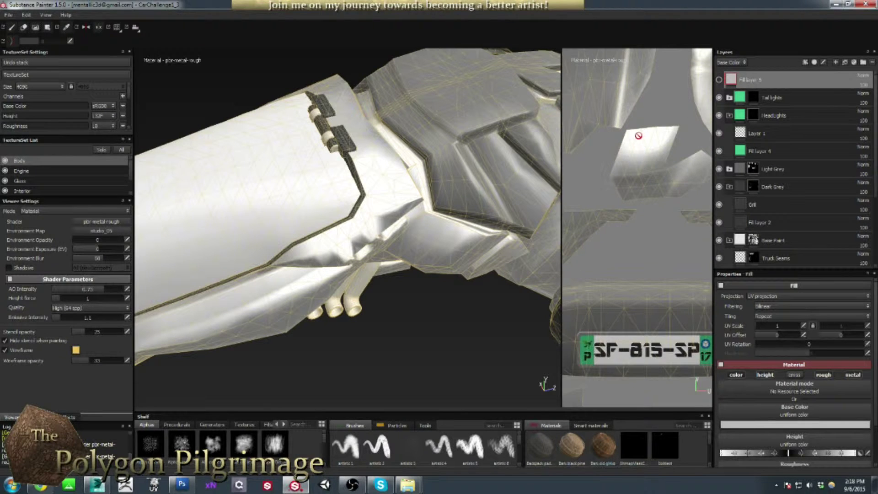
pyautogui.click(837, 62)
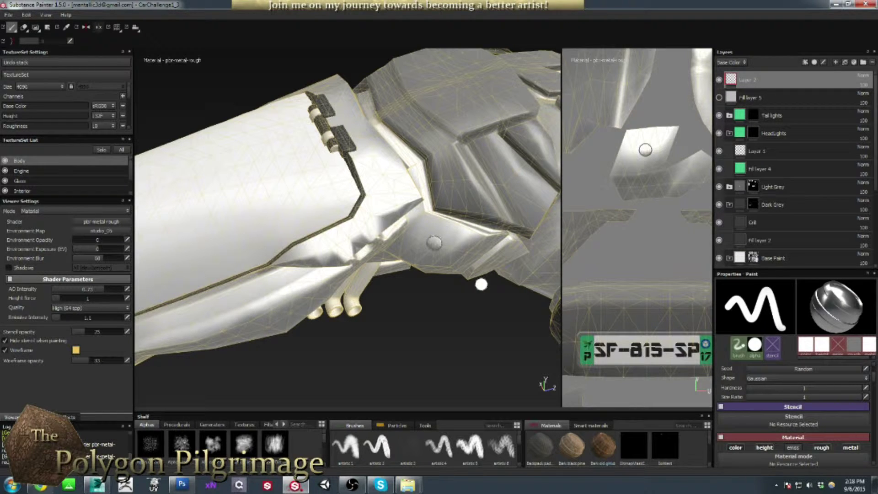
pyautogui.keyDown('alt'); pyautogui.moveTo(449, 308); pyautogui.dragTo(463, 278); pyautogui.keyUp('alt')
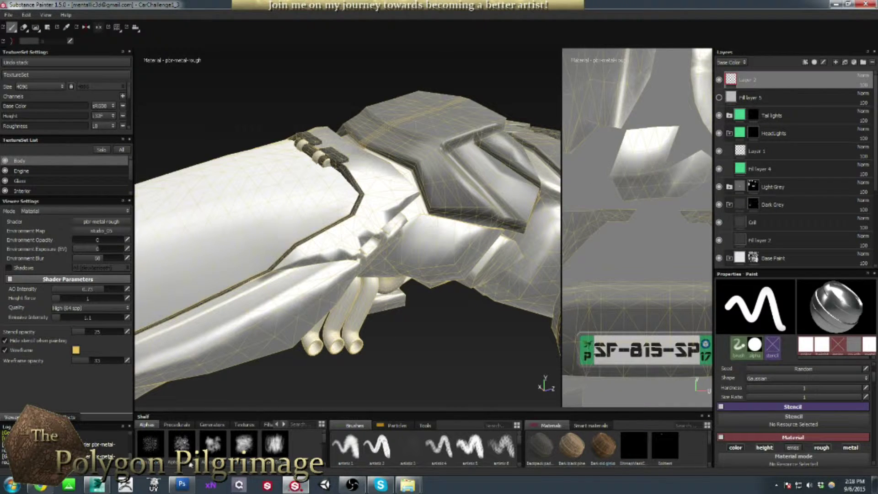
pyautogui.click(188, 488)
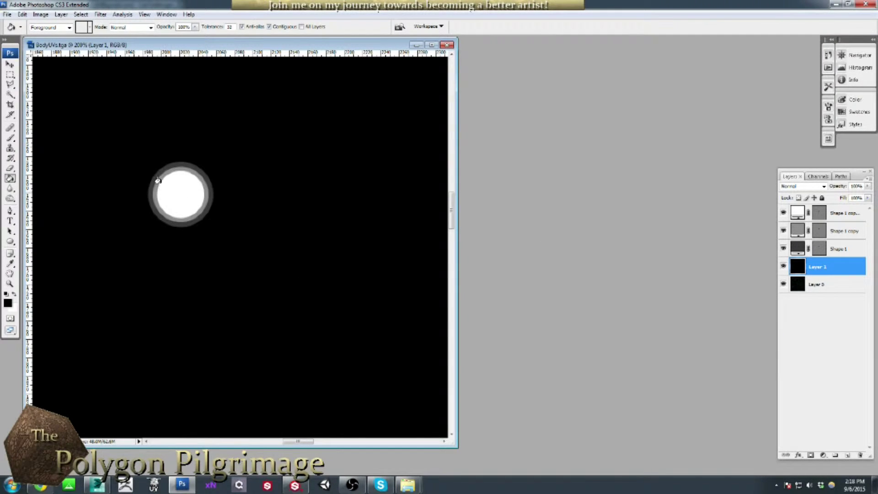
# - Toggle the circle shape layers and Layer 1 in BodyUVs.tga to check the circle against the UVs
pyautogui.moveTo(784, 214); pyautogui.dragTo(784, 267)
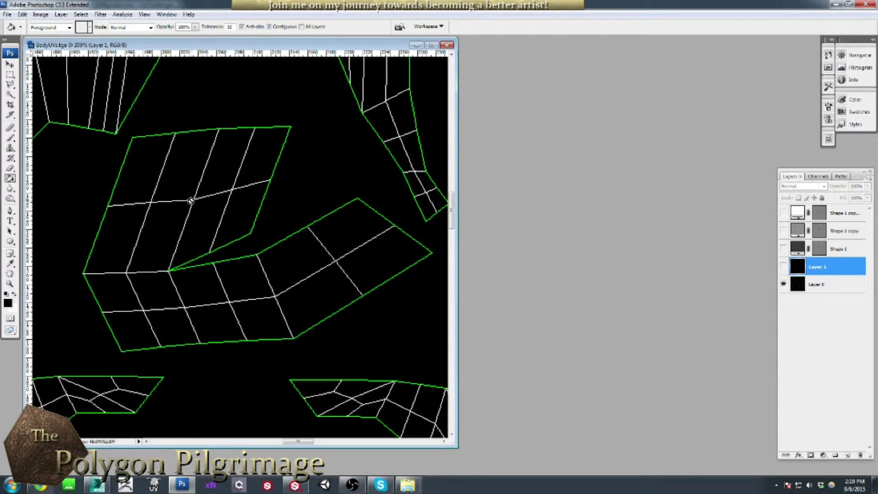
pyautogui.click(783, 267)
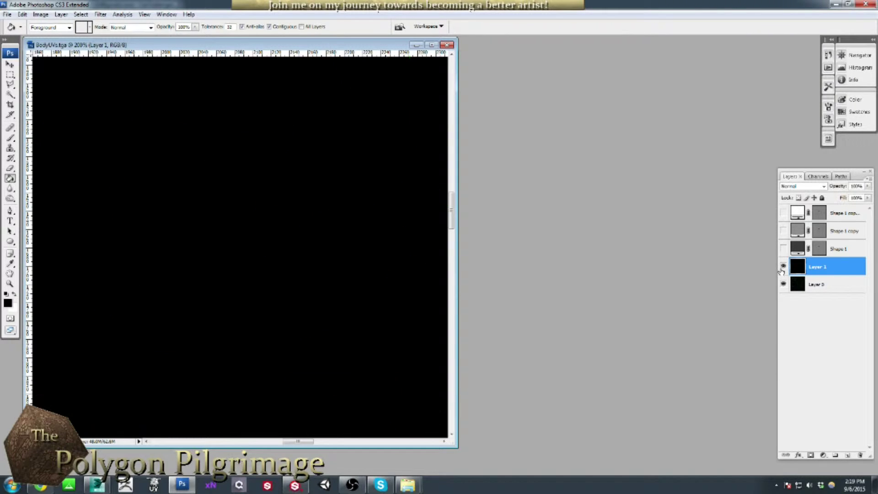
pyautogui.moveTo(784, 249); pyautogui.dragTo(784, 213)
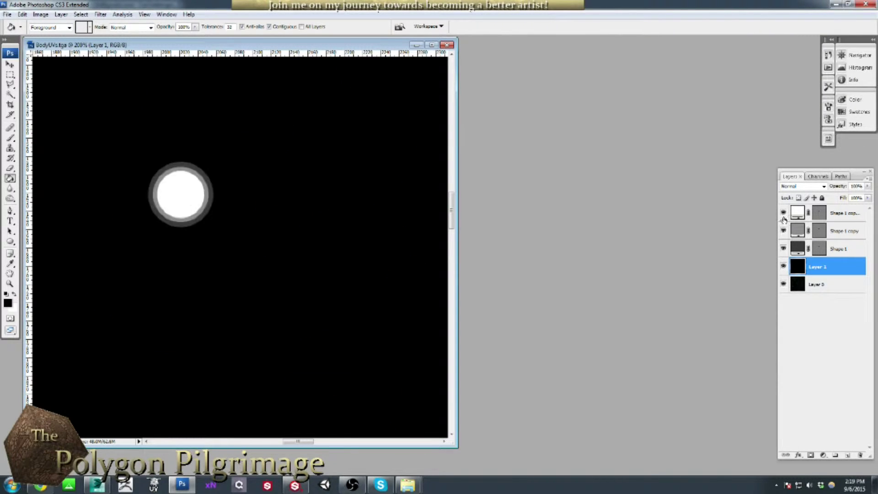
pyautogui.click(783, 266)
pyautogui.click(784, 266)
pyautogui.click(784, 266)
pyautogui.click(784, 267)
pyautogui.click(835, 5)
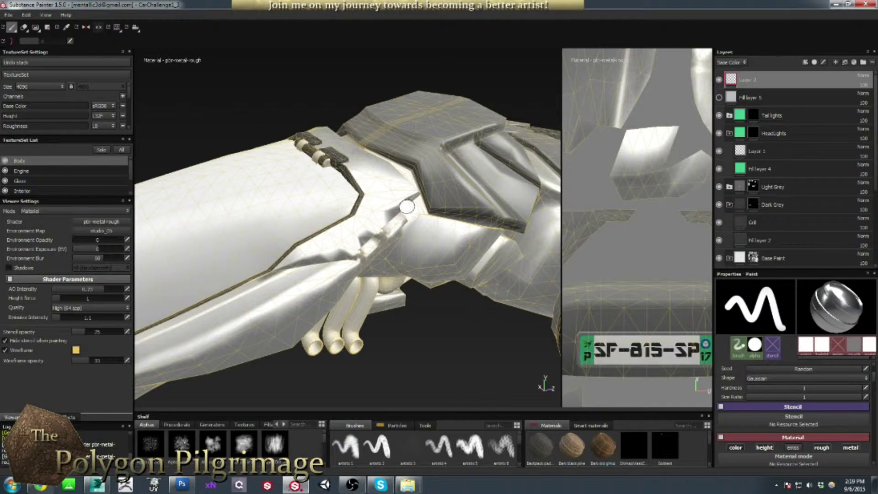
# - Turn off the wireframe overlay and reposition the view on the car body
pyautogui.click(5, 351)
pyautogui.moveTo(465, 327)
pyautogui.keyDown('alt'); pyautogui.mouseDown()
pyautogui.moveTo(484, 329)
pyautogui.moveTo(464, 339)
pyautogui.mouseUp(); pyautogui.keyUp('alt')
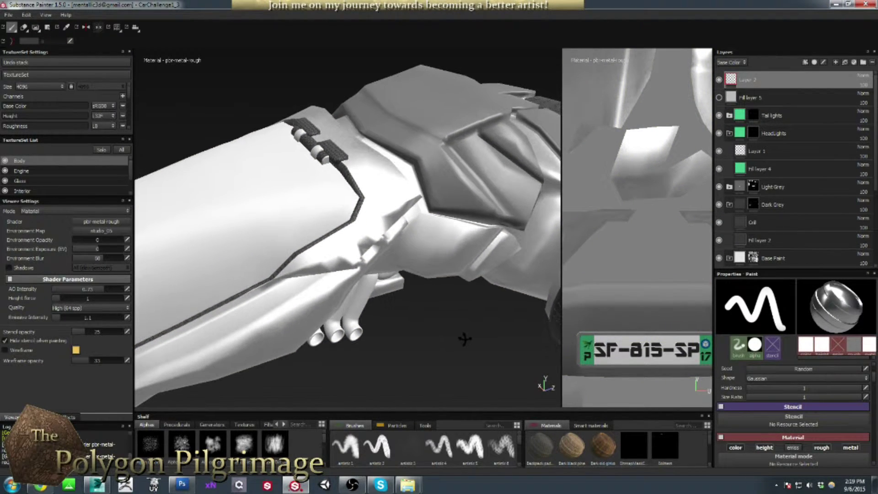
pyautogui.scroll(6, 453, 253)
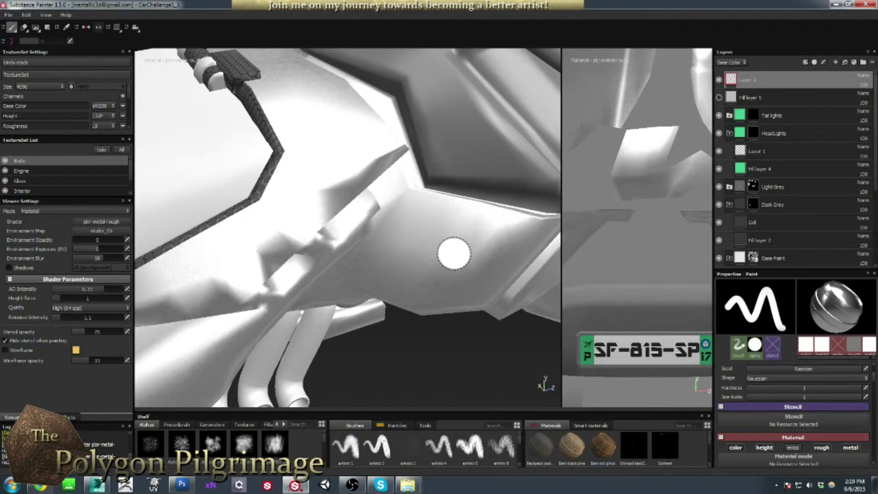
pyautogui.moveTo(454, 253); pyautogui.dragTo(410, 252, button='middle')
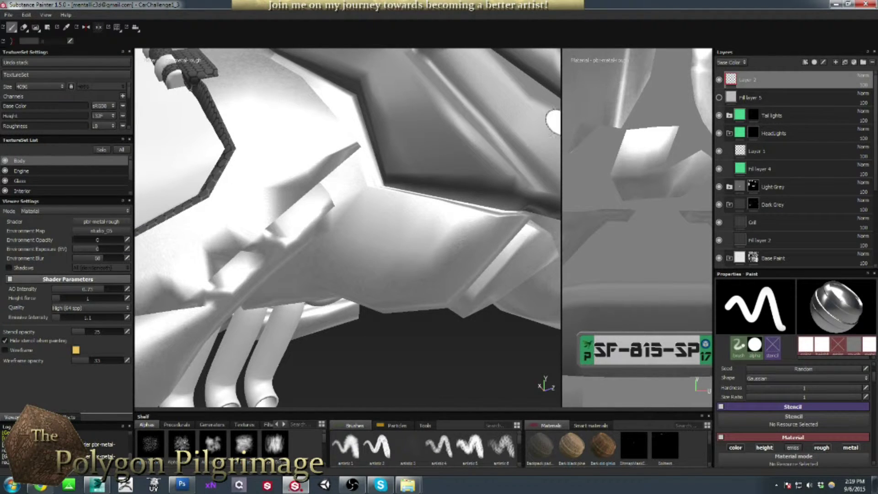
# - Import the BitmapMaskExample image into the project
pyautogui.click(9, 16)
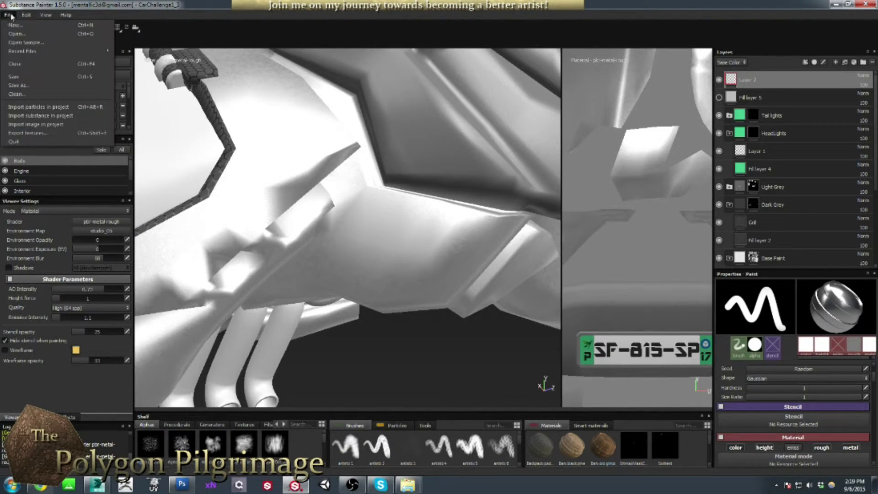
pyautogui.click(53, 126)
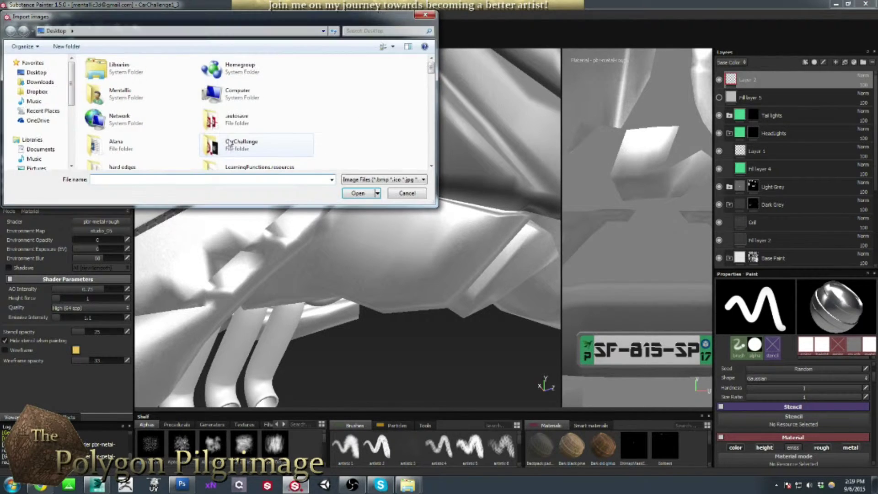
pyautogui.click(406, 112)
pyautogui.write('bi')
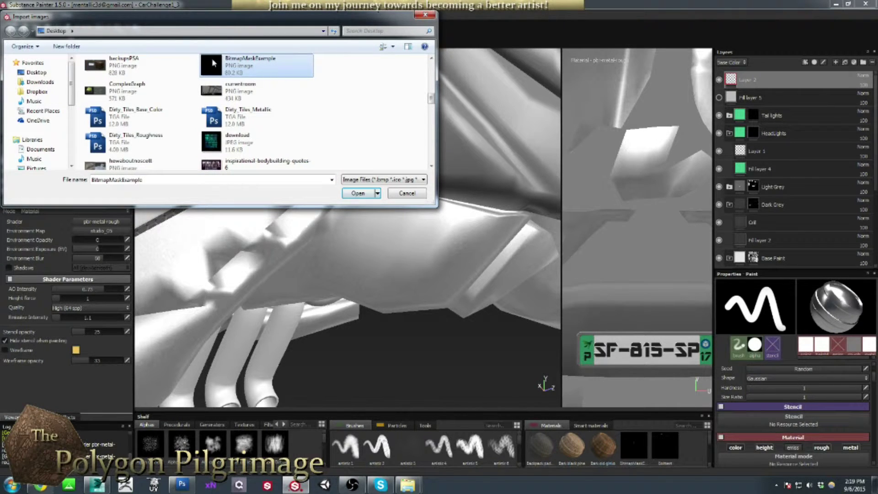
pyautogui.click(358, 193)
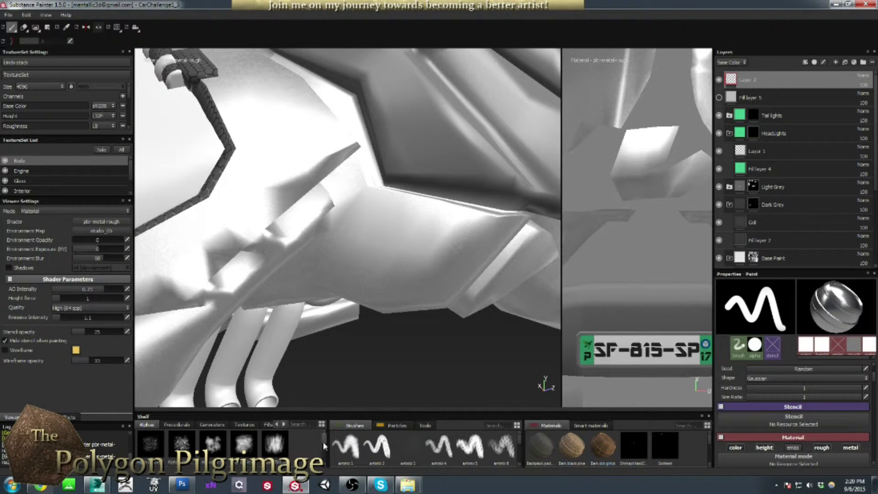
# - Preview BitmapMaskExample in the shelf, then shrink the shelf to give the viewport more height
pyautogui.moveTo(329, 409); pyautogui.dragTo(330, 333)
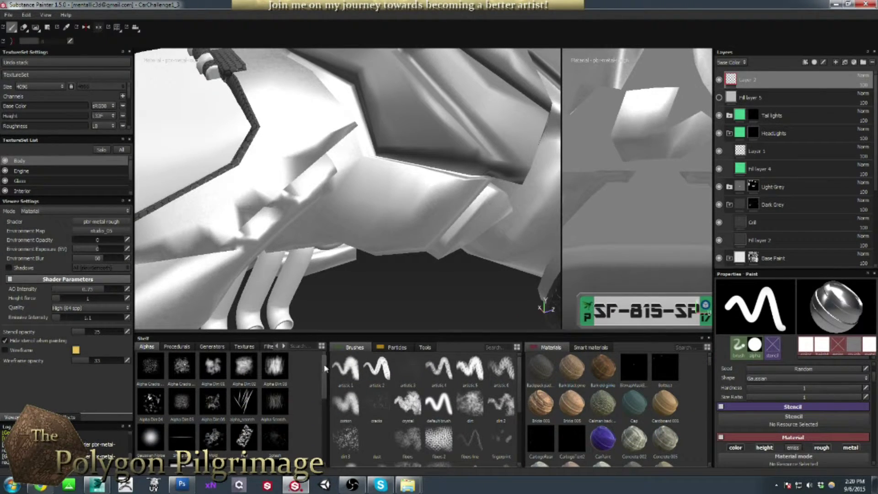
pyautogui.scroll(-3, 325, 368)
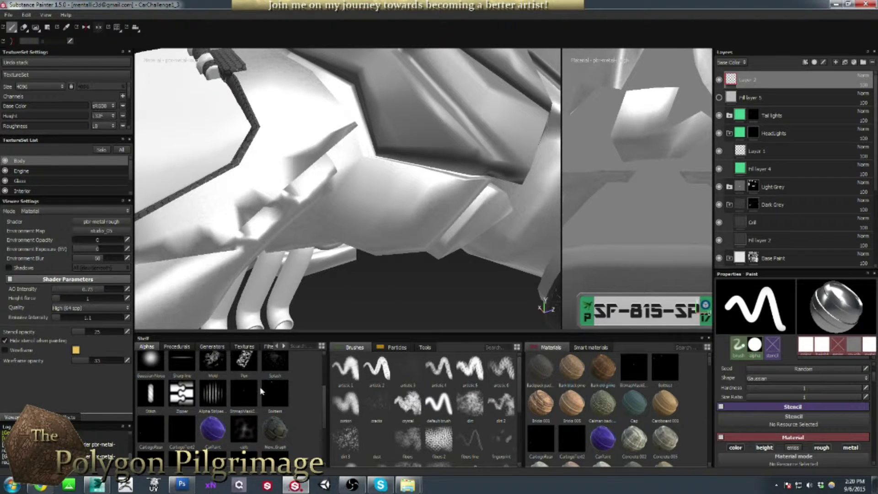
pyautogui.moveTo(245, 390)
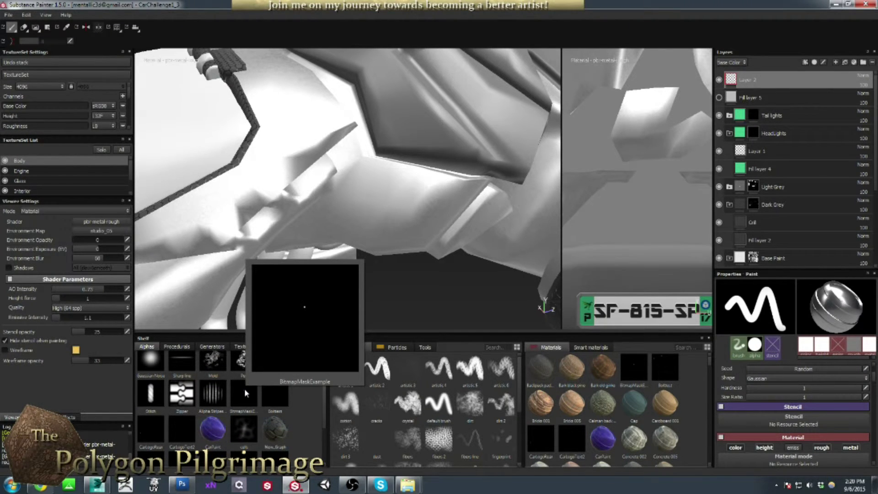
pyautogui.moveTo(424, 334); pyautogui.dragTo(424, 414)
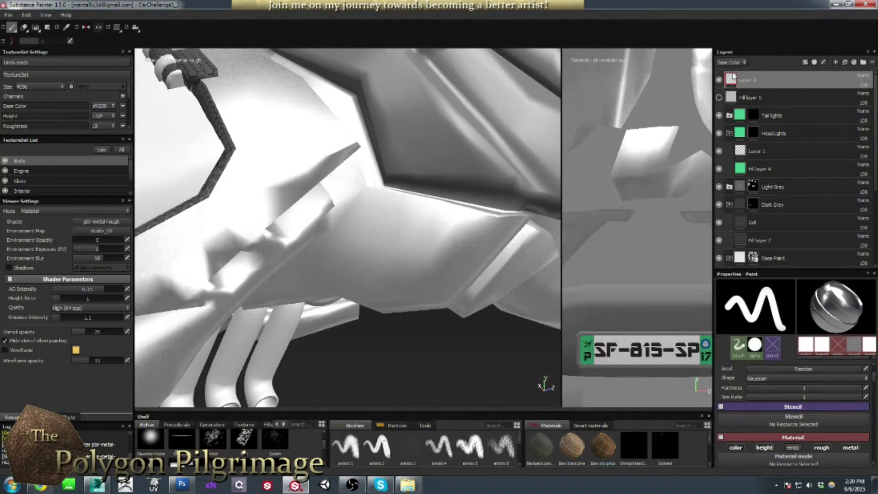
# - Add a bitmap mask to Layer 2 using BitmapMaskExample, then return to the layer's colour content
pyautogui.click(814, 63)
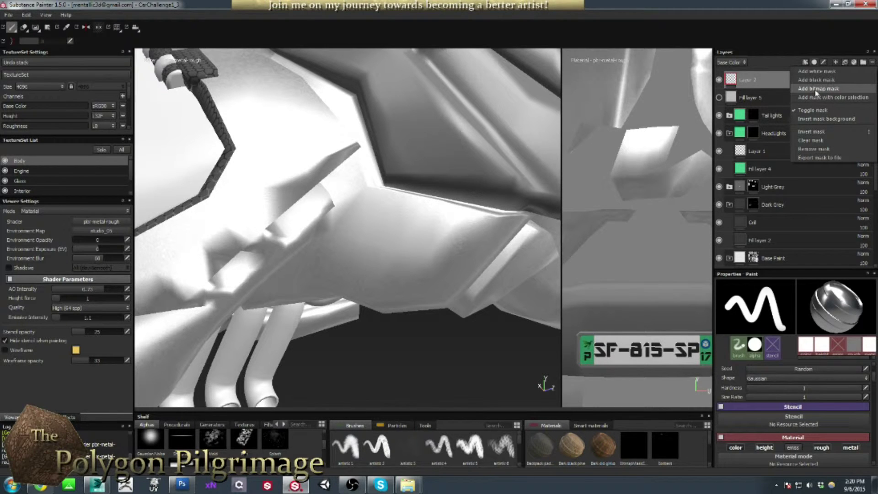
pyautogui.click(816, 89)
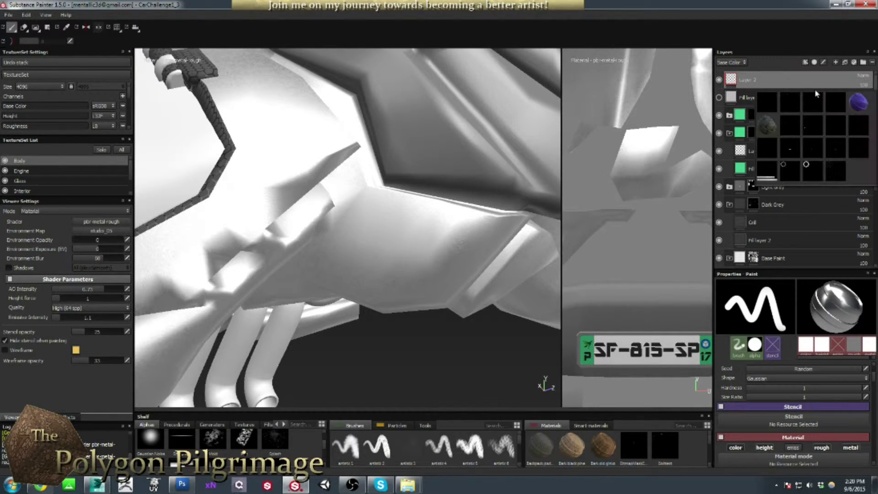
pyautogui.moveTo(770, 101)
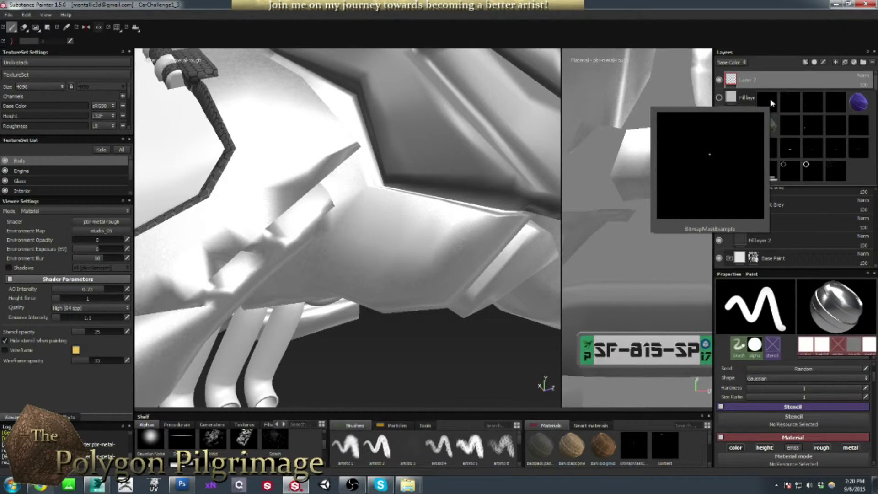
pyautogui.click(770, 98)
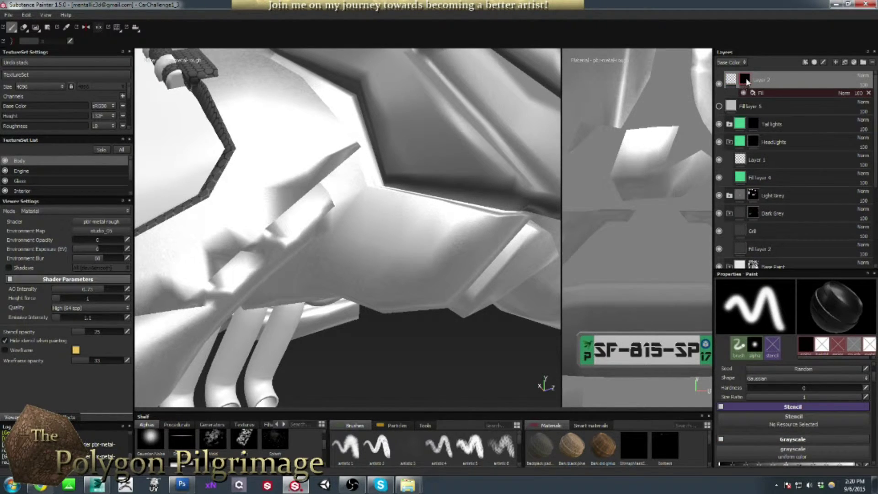
pyautogui.moveTo(746, 80)
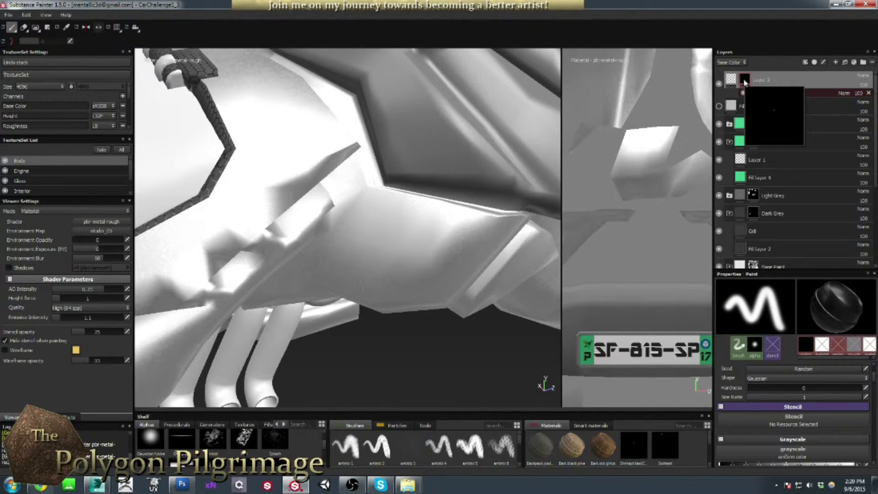
pyautogui.click(731, 80)
pyautogui.scroll(-5, 797, 409)
pyautogui.scroll(3, 798, 413)
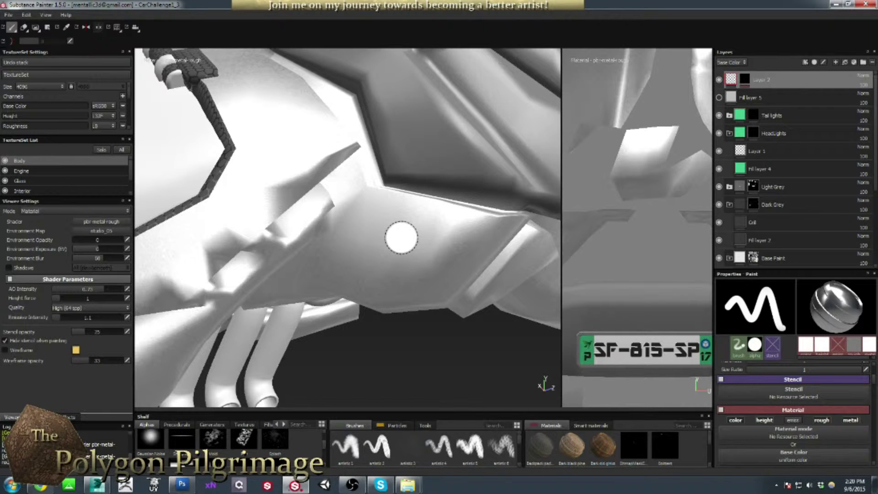
# - Stamp the round raised detail on the side panel, undo the extra stamp, and greatly enlarge the brush
pyautogui.keyDown('alt'); pyautogui.moveTo(401, 237); pyautogui.dragTo(402, 237); pyautogui.keyUp('alt')
pyautogui.click(388, 241)
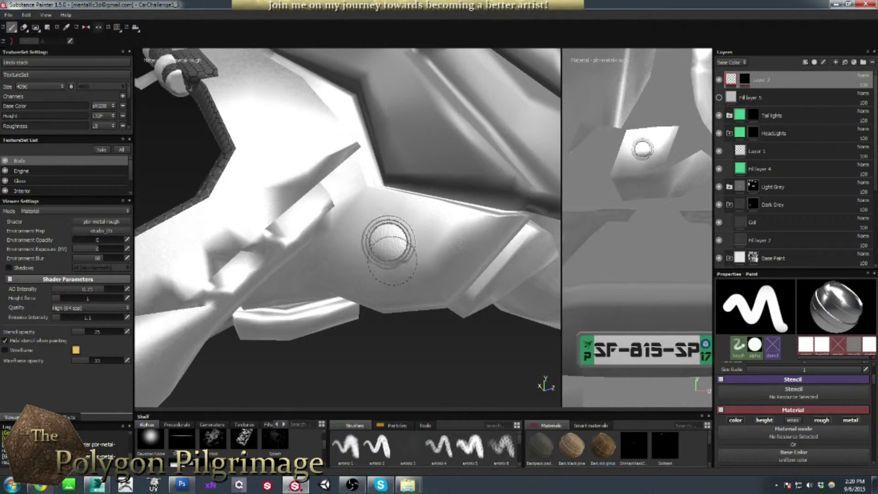
pyautogui.scroll(-3, 387, 241)
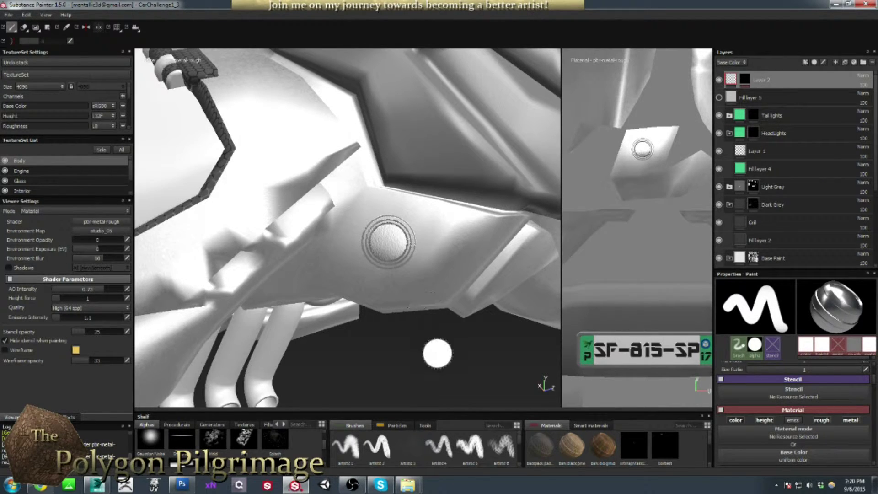
pyautogui.scroll(2, 414, 333)
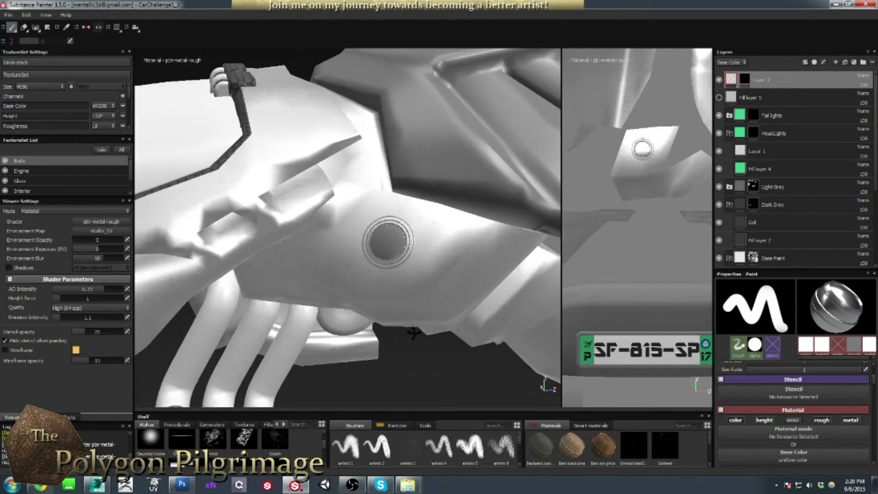
pyautogui.moveTo(414, 333)
pyautogui.keyDown('alt'); pyautogui.mouseDown()
pyautogui.moveTo(390, 309)
pyautogui.moveTo(396, 294)
pyautogui.moveTo(433, 278)
pyautogui.moveTo(458, 300)
pyautogui.moveTo(457, 333)
pyautogui.moveTo(392, 344)
pyautogui.moveTo(439, 332)
pyautogui.moveTo(421, 328)
pyautogui.moveTo(420, 336)
pyautogui.mouseUp(); pyautogui.keyUp('alt')
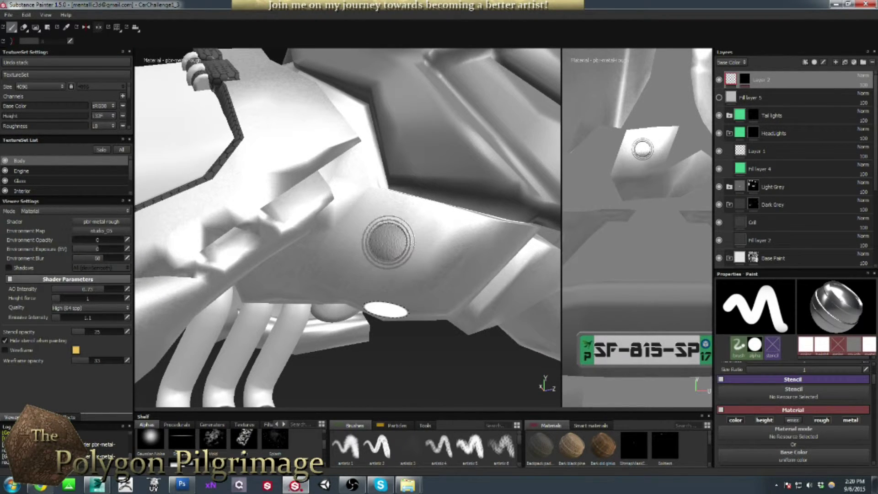
pyautogui.hotkey('ctrl', 'z')
pyautogui.keyDown('ctrl'); pyautogui.moveTo(389, 241); pyautogui.dragTo(394, 242, button='right'); pyautogui.keyUp('ctrl')
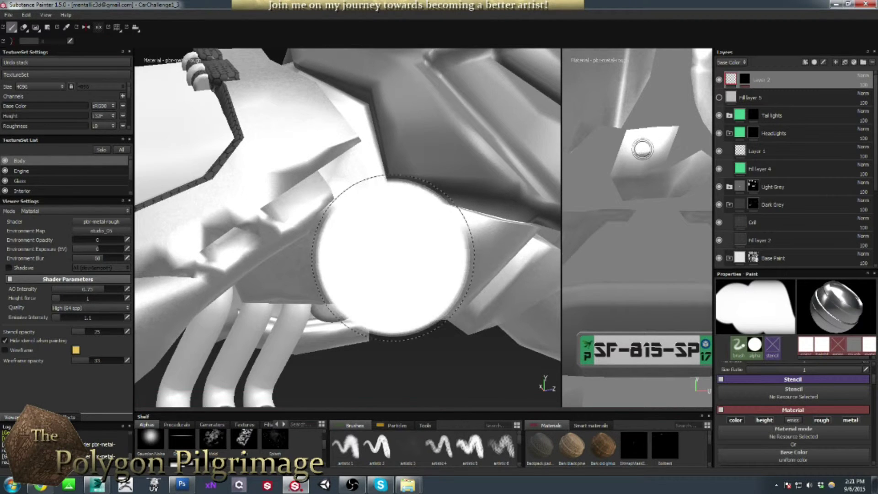
# - Stamp a textured dome into the ring emblem's centre with the large brush, then shrink the brush
pyautogui.click(387, 240)
pyautogui.moveTo(421, 373)
pyautogui.keyDown('alt'); pyautogui.mouseDown()
pyautogui.moveTo(435, 351)
pyautogui.moveTo(431, 320)
pyautogui.moveTo(400, 313)
pyautogui.moveTo(428, 322)
pyautogui.moveTo(471, 357)
pyautogui.moveTo(529, 366)
pyautogui.moveTo(457, 382)
pyautogui.moveTo(421, 364)
pyautogui.mouseUp(); pyautogui.keyUp('alt')
pyautogui.keyDown('alt'); pyautogui.moveTo(423, 275); pyautogui.dragTo(388, 241); pyautogui.keyUp('alt')
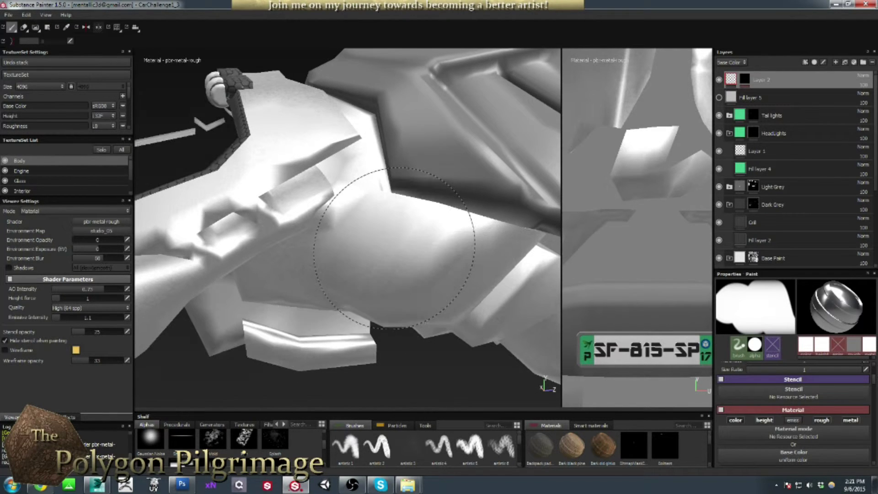
pyautogui.click(388, 242)
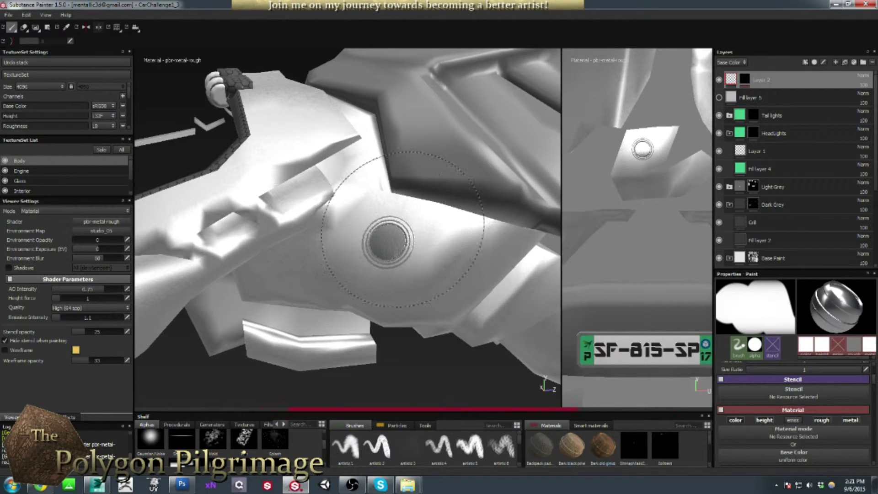
pyautogui.moveTo(405, 238)
pyautogui.keyDown('alt'); pyautogui.mouseDown()
pyautogui.moveTo(394, 290)
pyautogui.moveTo(442, 271)
pyautogui.moveTo(411, 318)
pyautogui.moveTo(363, 314)
pyautogui.mouseUp(); pyautogui.keyUp('alt')
pyautogui.scroll(5, 363, 314)
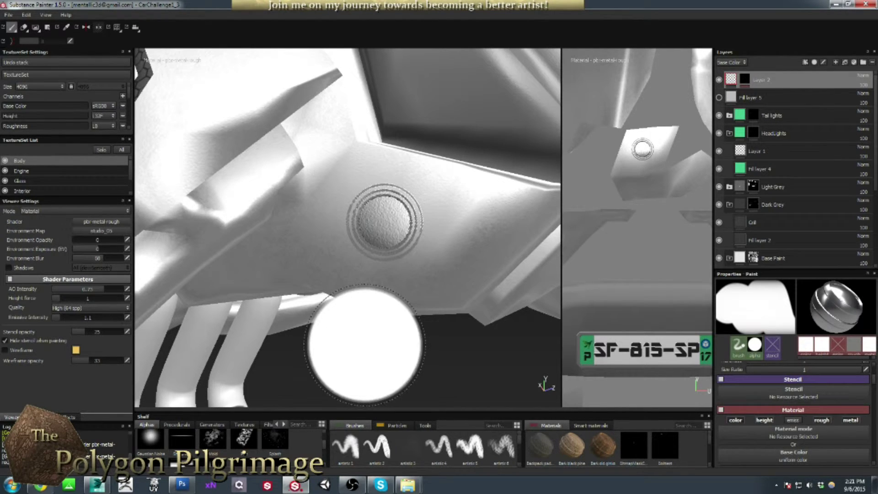
pyautogui.keyDown('ctrl'); pyautogui.moveTo(387, 247); pyautogui.dragTo(386, 241, button='right'); pyautogui.keyUp('ctrl')
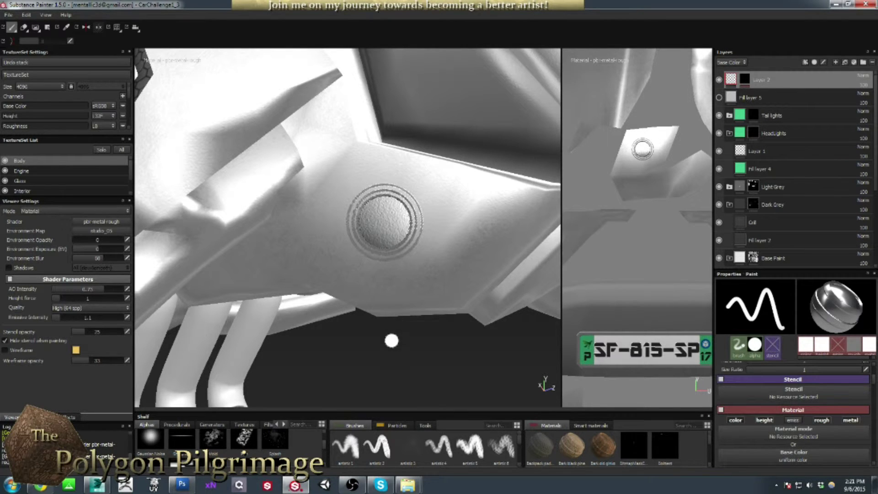
pyautogui.moveTo(392, 343)
pyautogui.keyDown('alt'); pyautogui.mouseDown()
pyautogui.moveTo(388, 303)
pyautogui.moveTo(410, 300)
pyautogui.moveTo(392, 316)
pyautogui.mouseUp(); pyautogui.keyUp('alt')
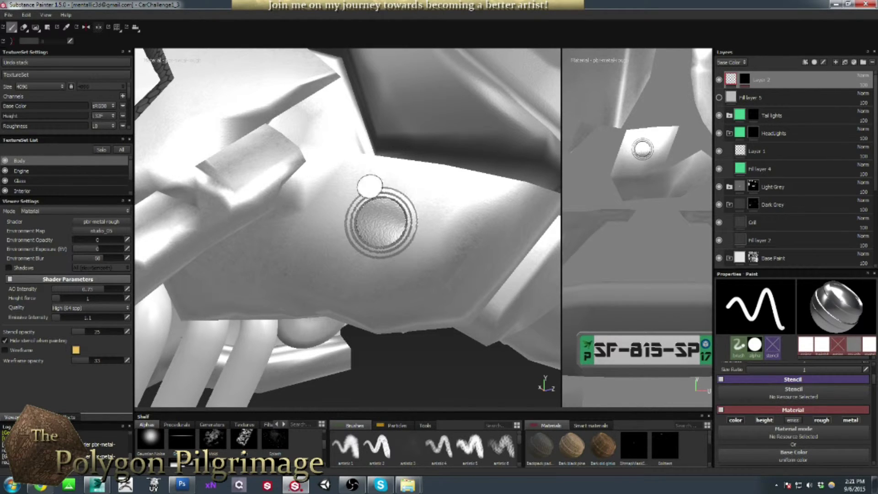
# - Undo the old stamp and paint a masked stroke revealing the emblem decal
pyautogui.hotkey('ctrl', 'z')
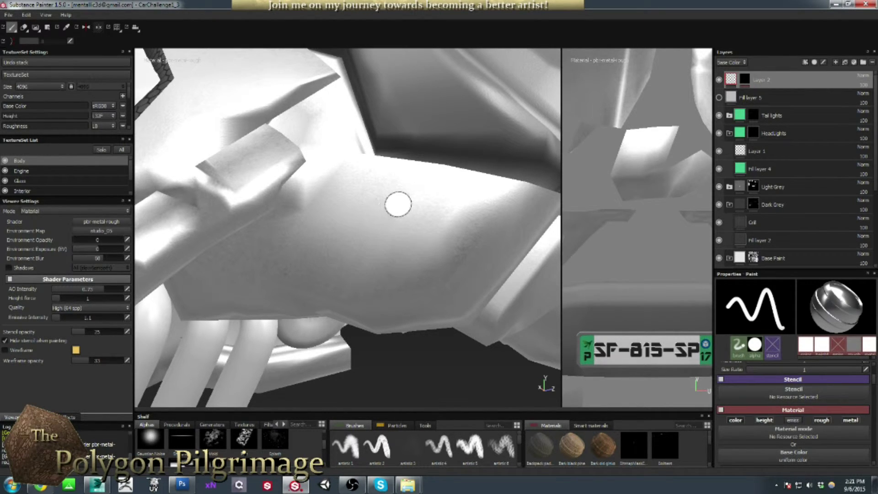
pyautogui.moveTo(408, 186)
pyautogui.mouseDown()
pyautogui.moveTo(355, 206)
pyautogui.moveTo(391, 230)
pyautogui.moveTo(391, 245)
pyautogui.moveTo(354, 253)
pyautogui.mouseUp()
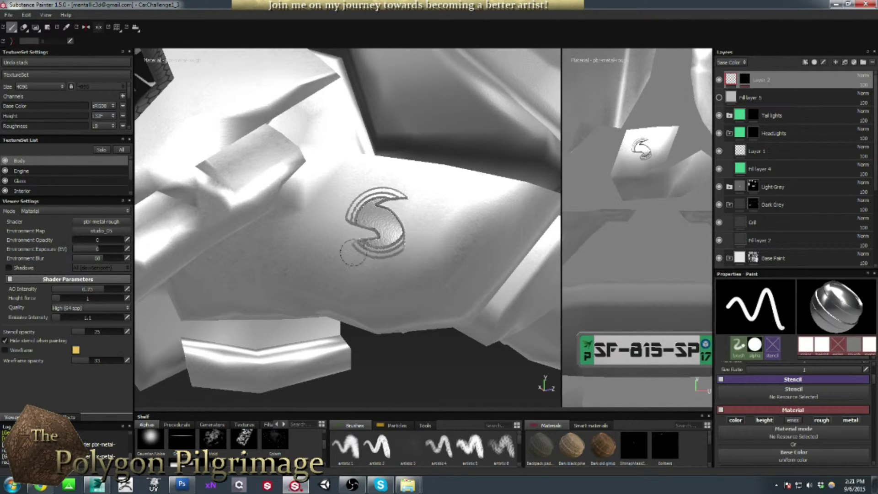
pyautogui.moveTo(410, 349)
pyautogui.keyDown('alt'); pyautogui.mouseDown()
pyautogui.moveTo(382, 349)
pyautogui.moveTo(376, 329)
pyautogui.moveTo(413, 326)
pyautogui.moveTo(431, 349)
pyautogui.moveTo(413, 363)
pyautogui.moveTo(401, 356)
pyautogui.moveTo(418, 358)
pyautogui.moveTo(412, 351)
pyautogui.mouseUp(); pyautogui.keyUp('alt')
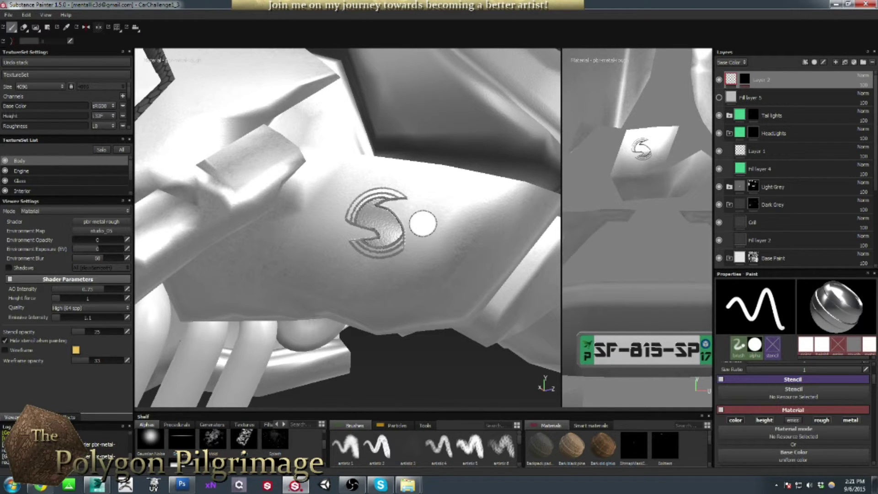
# - Reduce the brush size and paint over the outer ring gaps to close the circles
pyautogui.press('[')
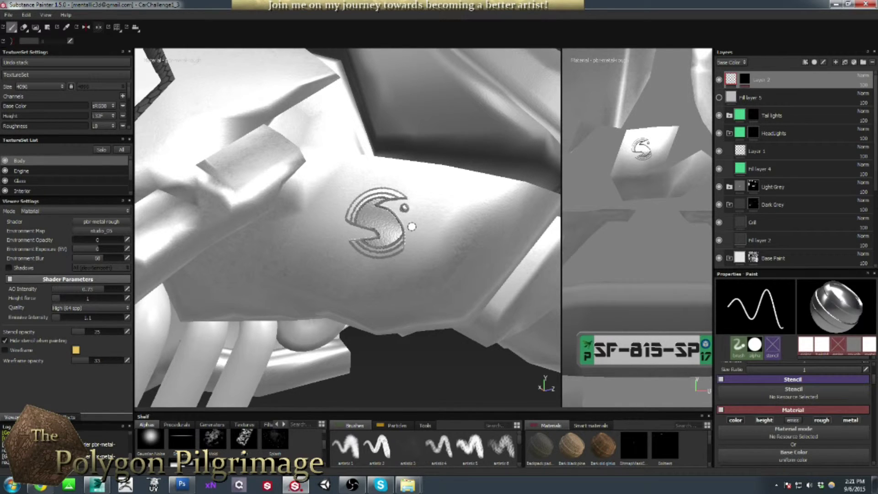
pyautogui.keyDown('alt'); pyautogui.moveTo(408, 299); pyautogui.dragTo(421, 285); pyautogui.keyUp('alt')
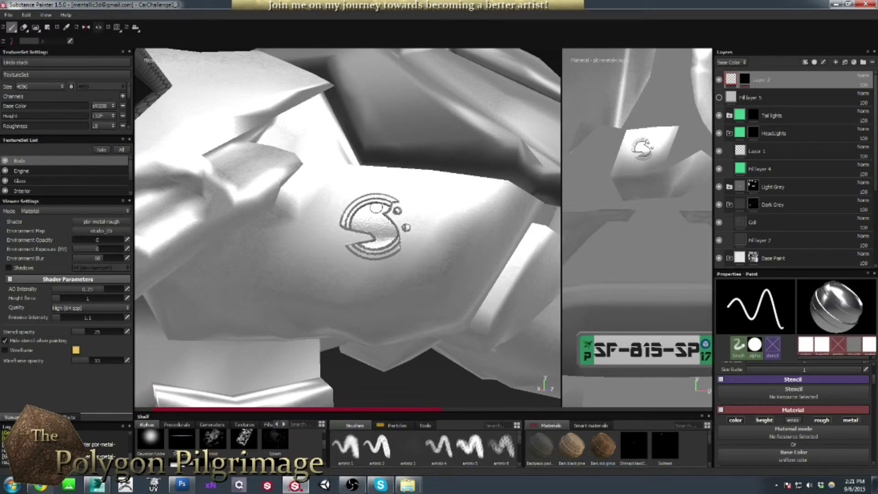
pyautogui.moveTo(387, 208)
pyautogui.mouseDown()
pyautogui.moveTo(408, 198)
pyautogui.moveTo(387, 209)
pyautogui.moveTo(393, 197)
pyautogui.moveTo(396, 218)
pyautogui.moveTo(409, 212)
pyautogui.moveTo(403, 245)
pyautogui.mouseUp()
pyautogui.moveTo(348, 246)
pyautogui.mouseDown()
pyautogui.moveTo(334, 227)
pyautogui.moveTo(351, 248)
pyautogui.moveTo(376, 238)
pyautogui.mouseUp()
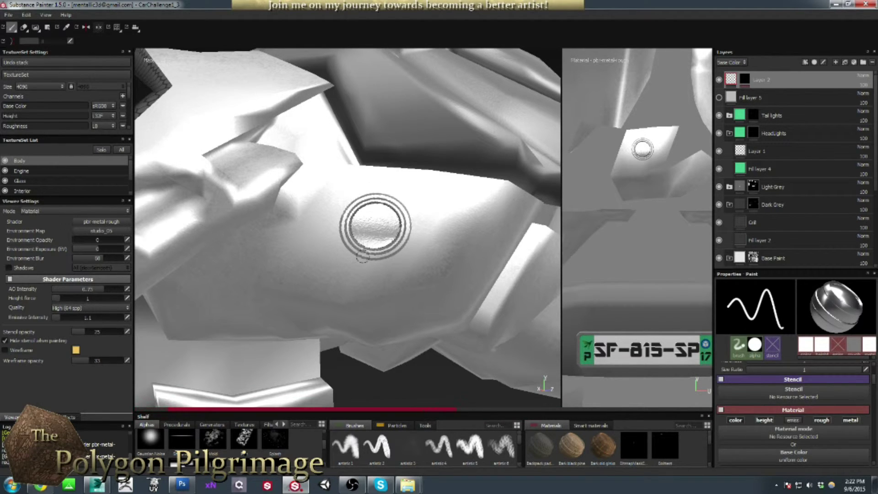
pyautogui.keyDown('alt'); pyautogui.moveTo(408, 232); pyautogui.dragTo(441, 149); pyautogui.keyUp('alt')
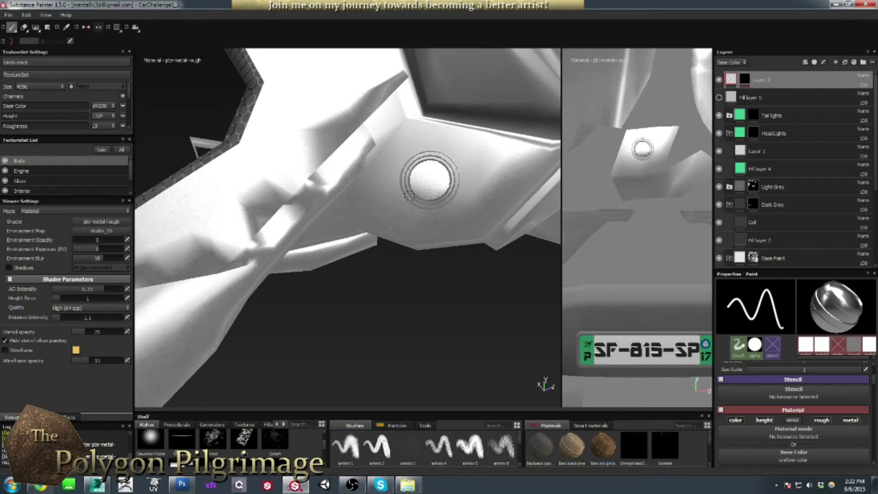
pyautogui.keyDown('alt'); pyautogui.moveTo(443, 274); pyautogui.dragTo(412, 277); pyautogui.keyUp('alt')
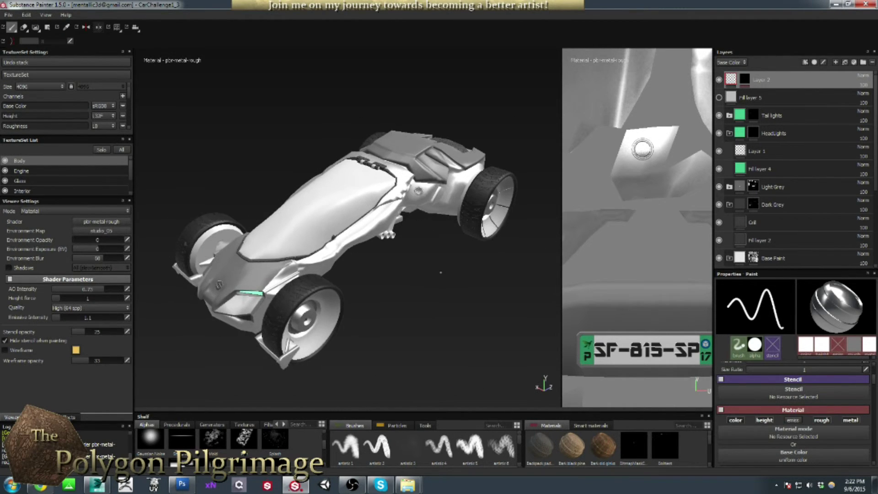
# - Delete Layer 2 from the stack and orbit to the car's front
pyautogui.click(873, 62)
pyautogui.keyDown('alt'); pyautogui.moveTo(431, 264); pyautogui.dragTo(434, 185); pyautogui.keyUp('alt')
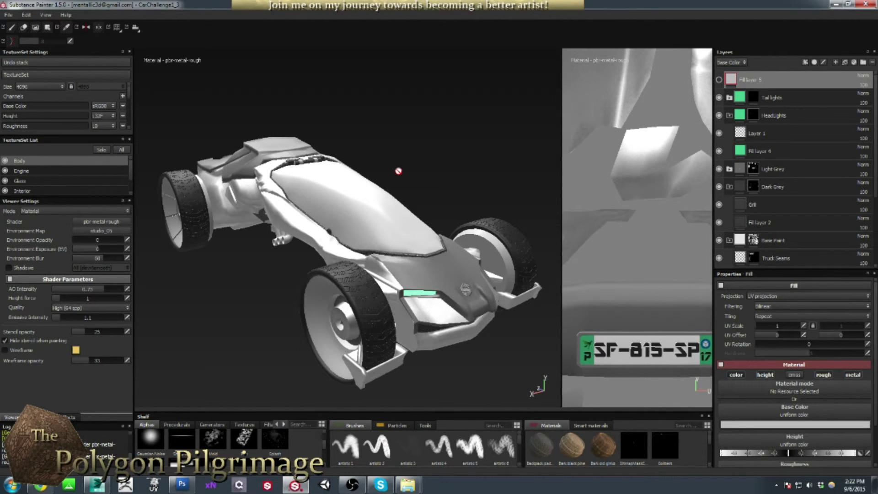